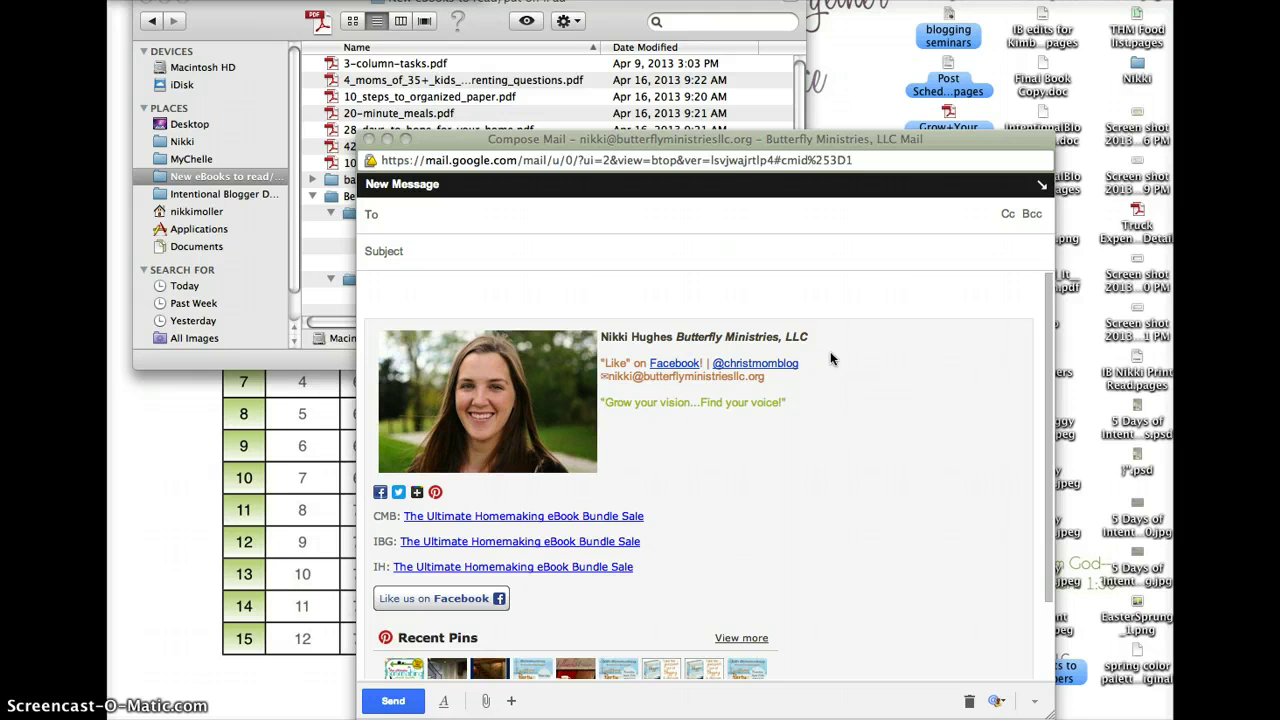
Place the 'New eBooks to read/put on iPad' Finder window in front, beside the new Gmail message
click(260, 30)
drag(258, 30, 233, 20)
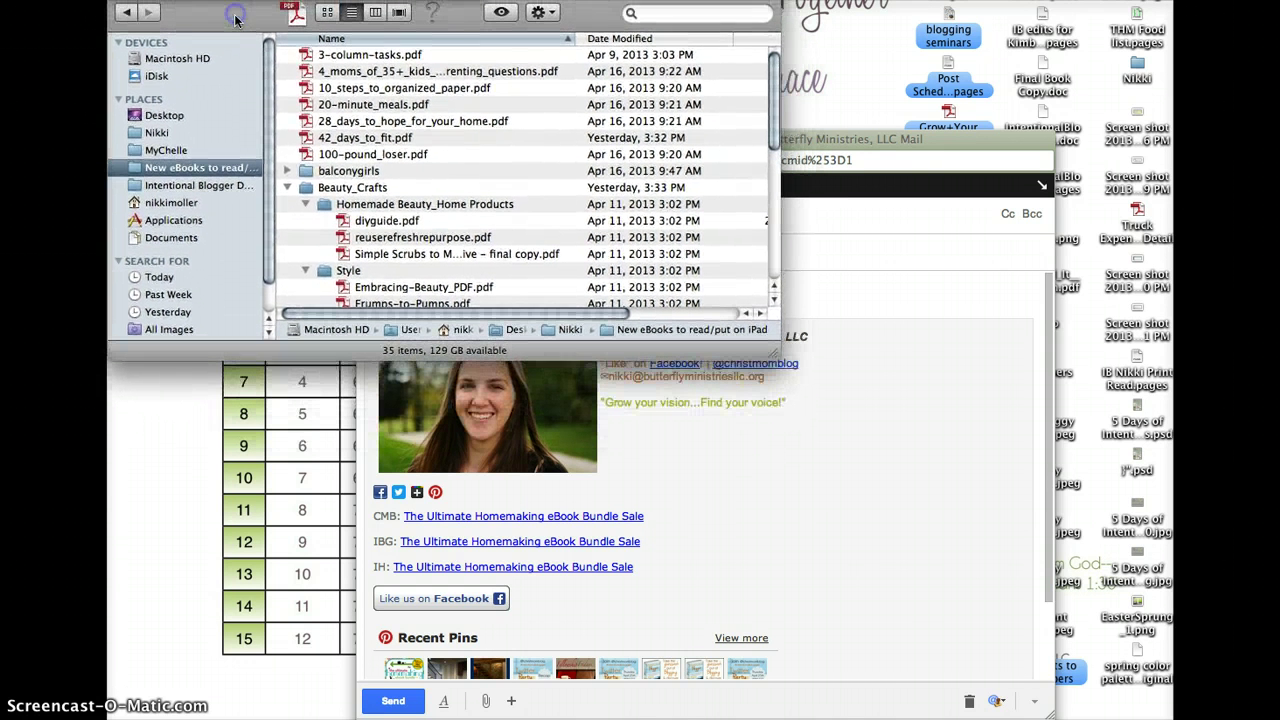
click(808, 544)
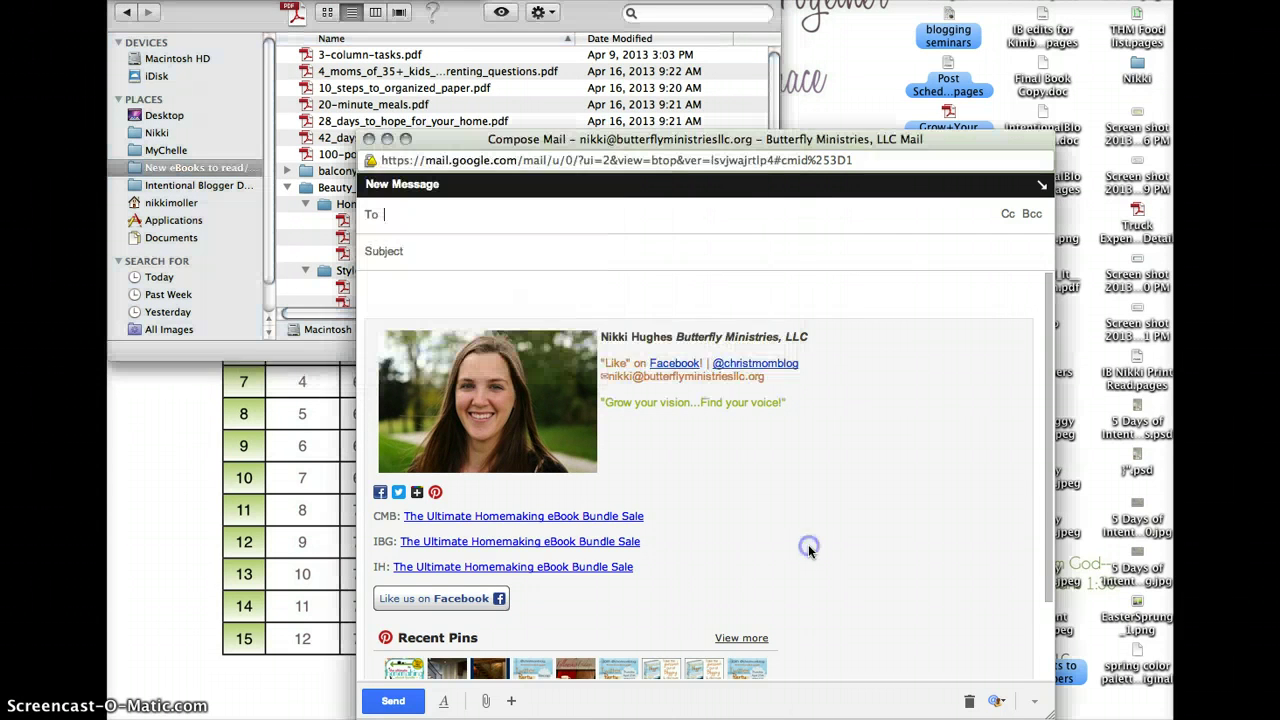
click(188, 40)
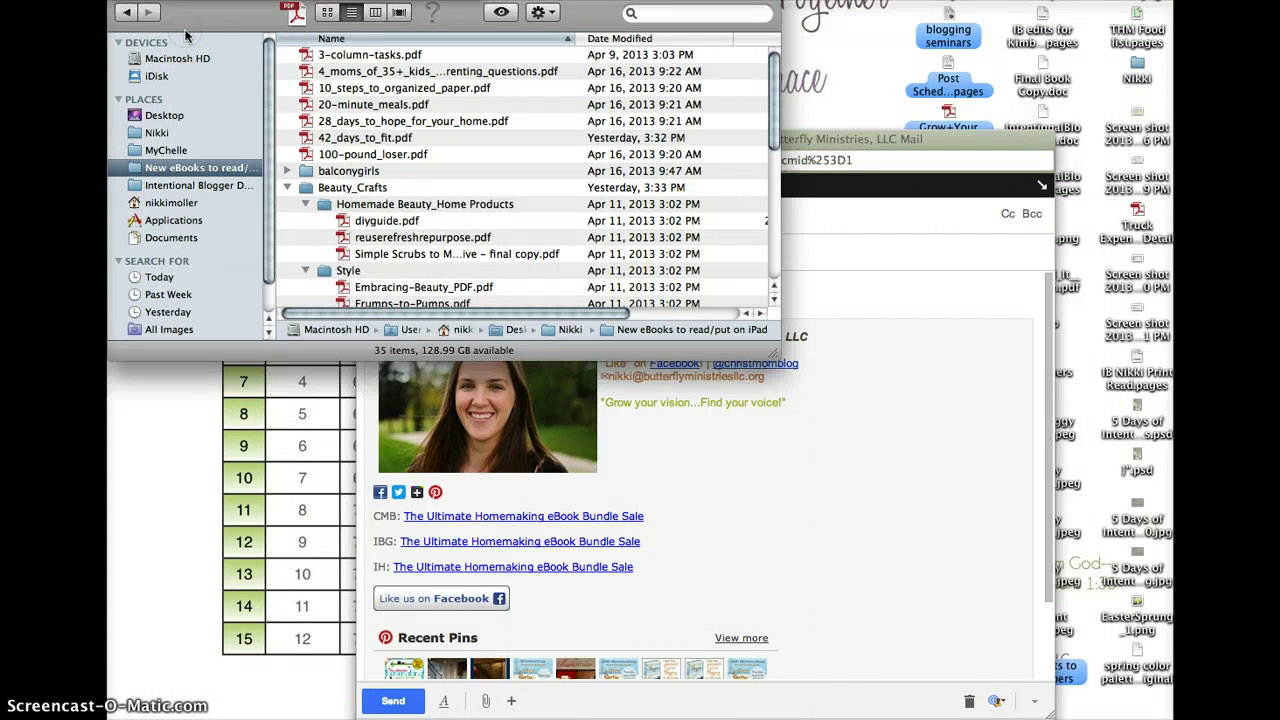
click(187, 14)
click(270, 18)
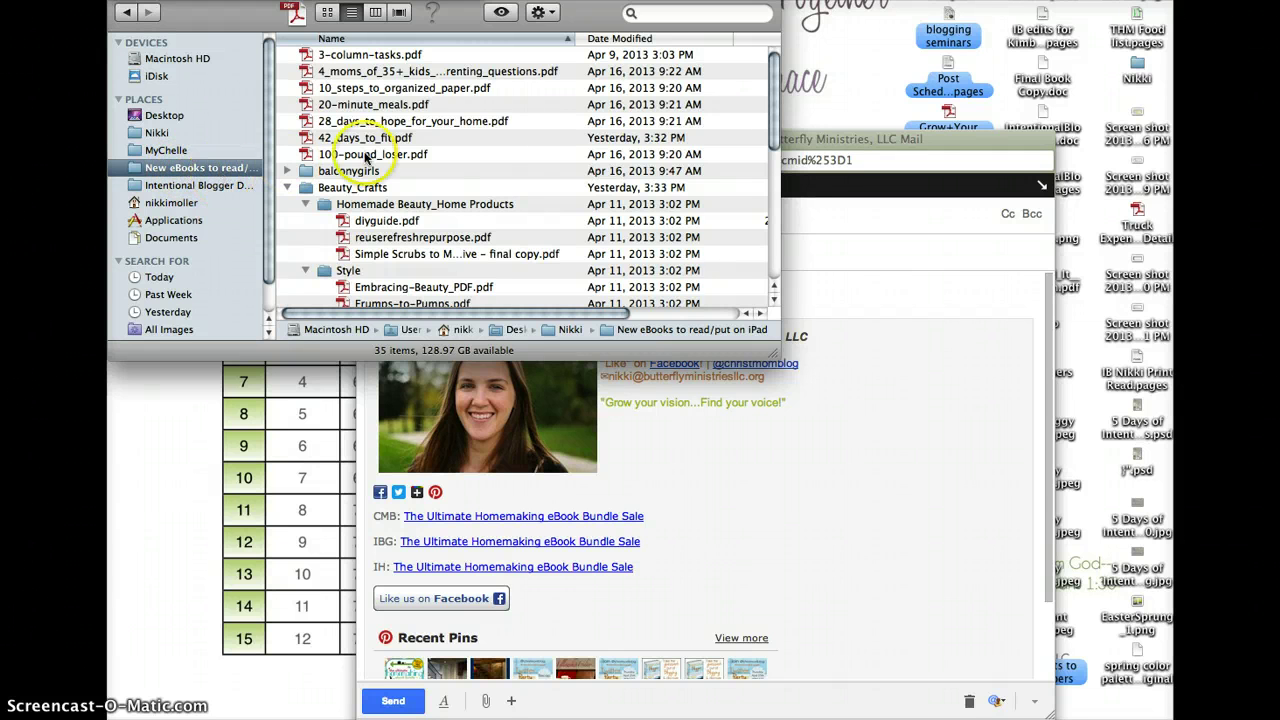
mouse_move(468, 24)
mouse_down()
mouse_move(463, 58)
mouse_move(459, 44)
mouse_up()
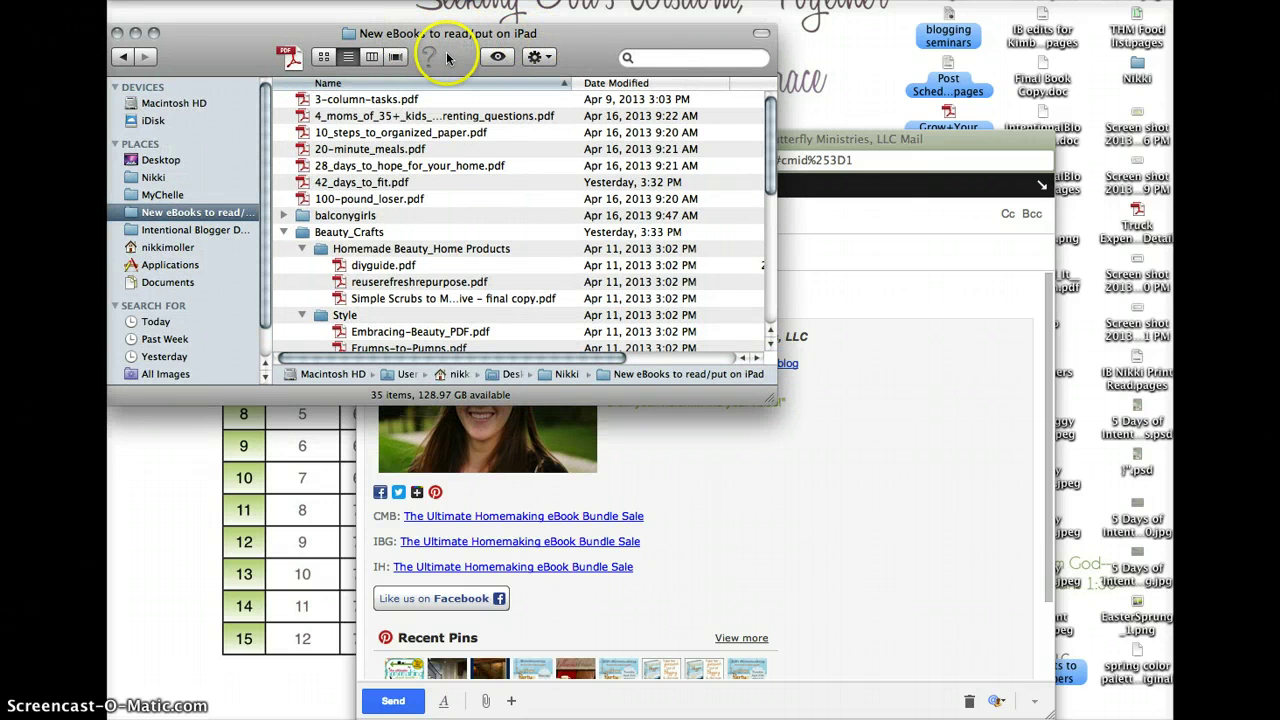
drag(434, 38, 431, 18)
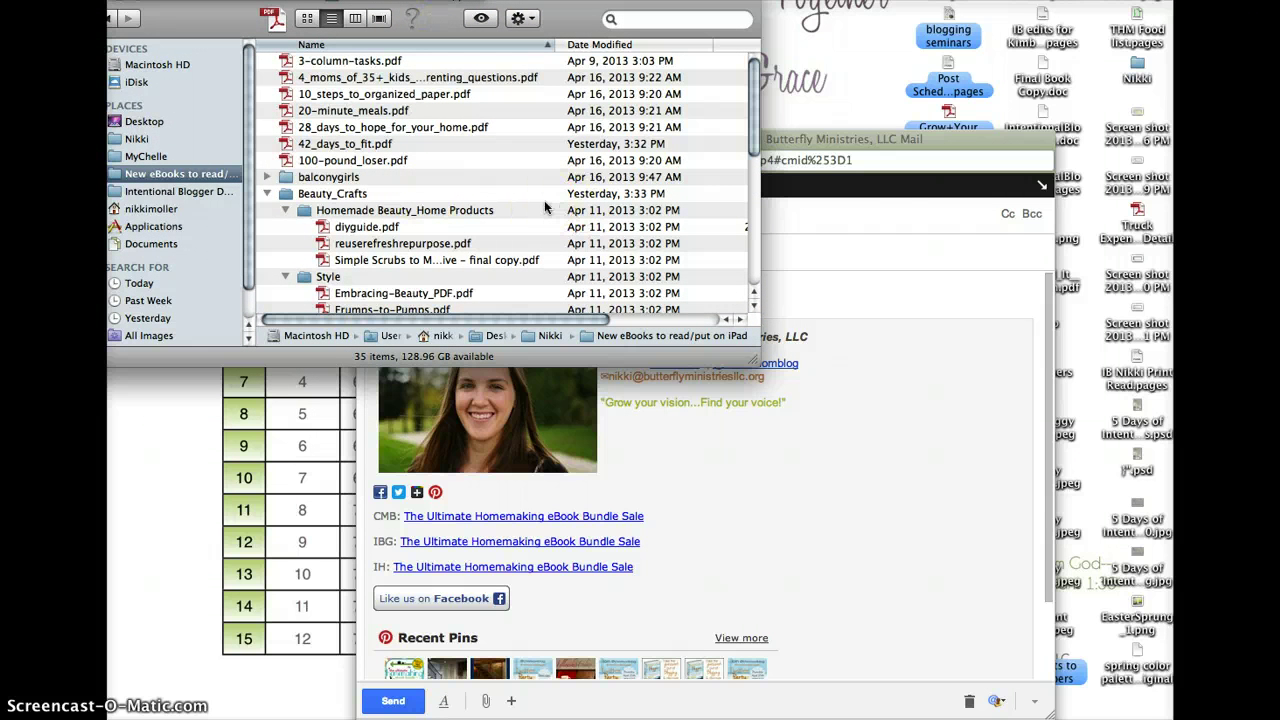
Address the draft to the suggested Kindle e-mail address and enter the subject 'books'
click(858, 138)
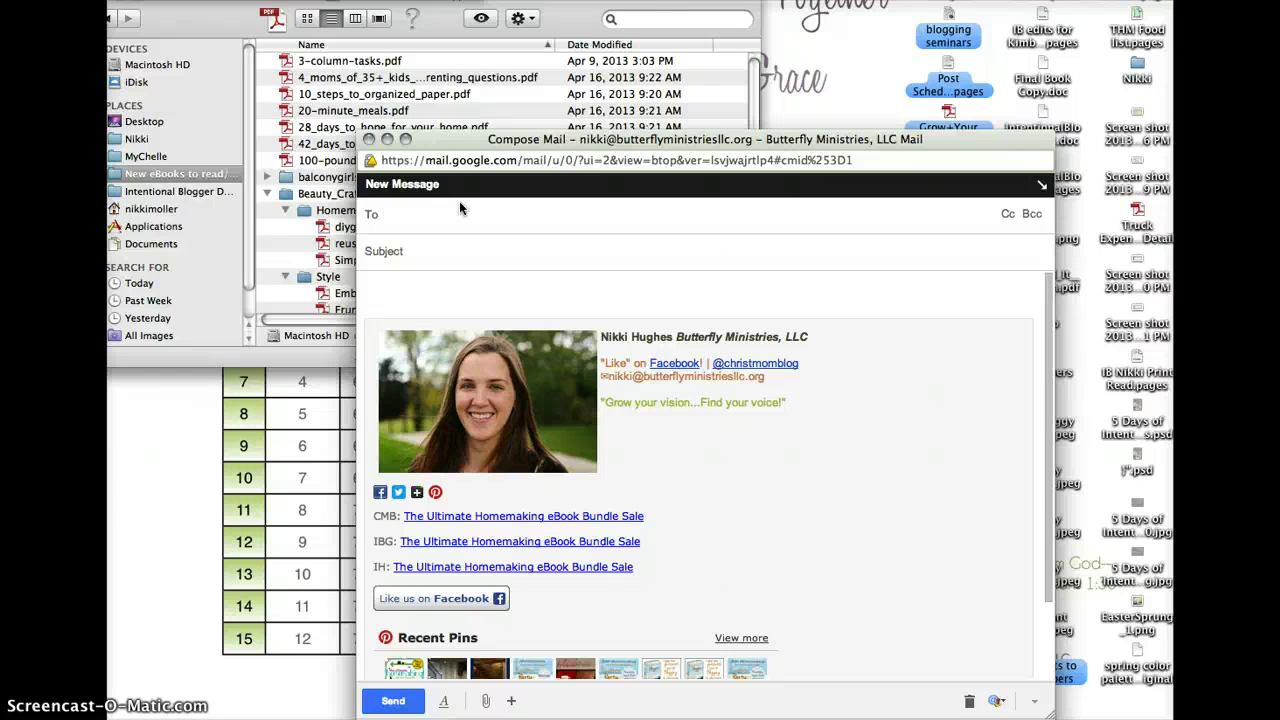
text(nikkih)
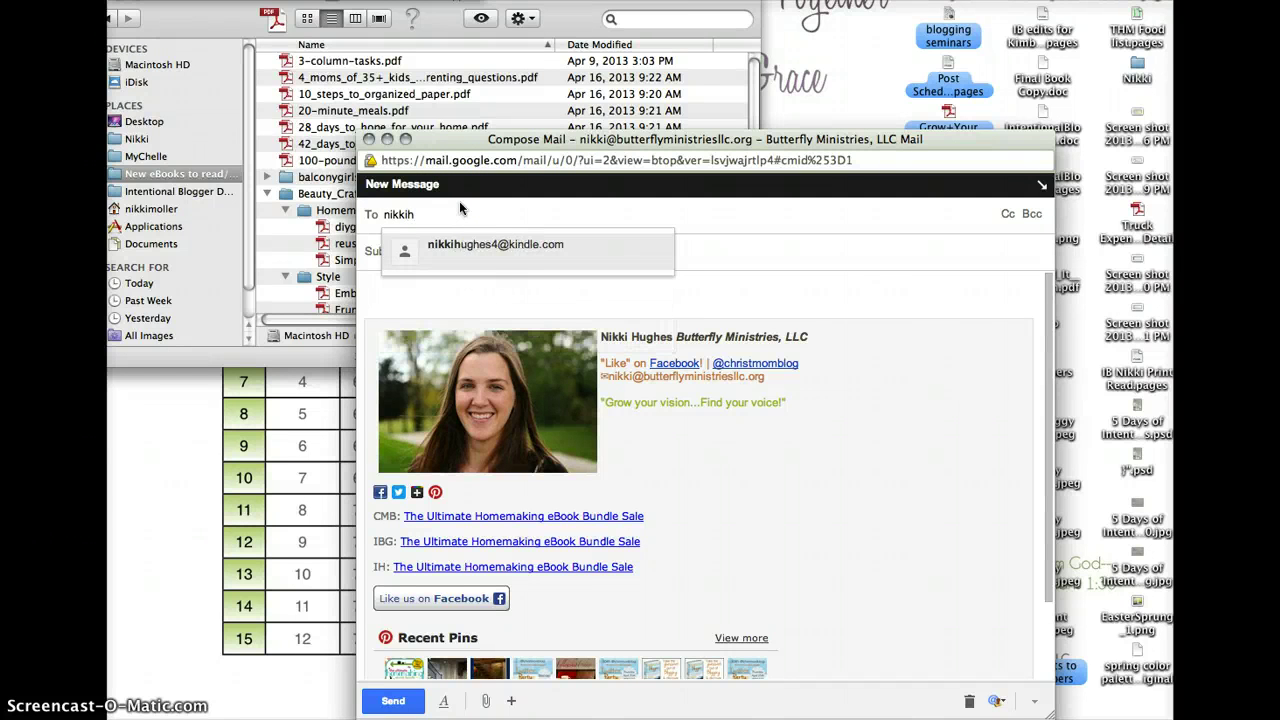
click(494, 247)
click(456, 253)
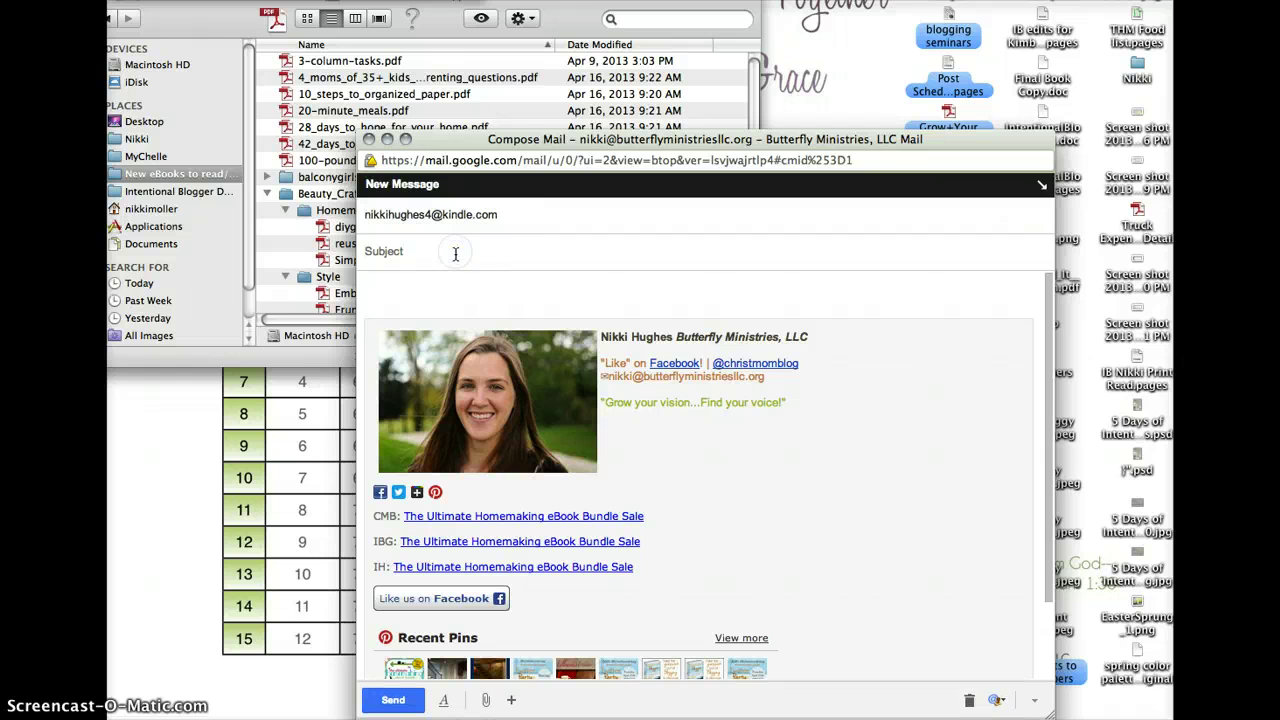
text(books)
click(444, 284)
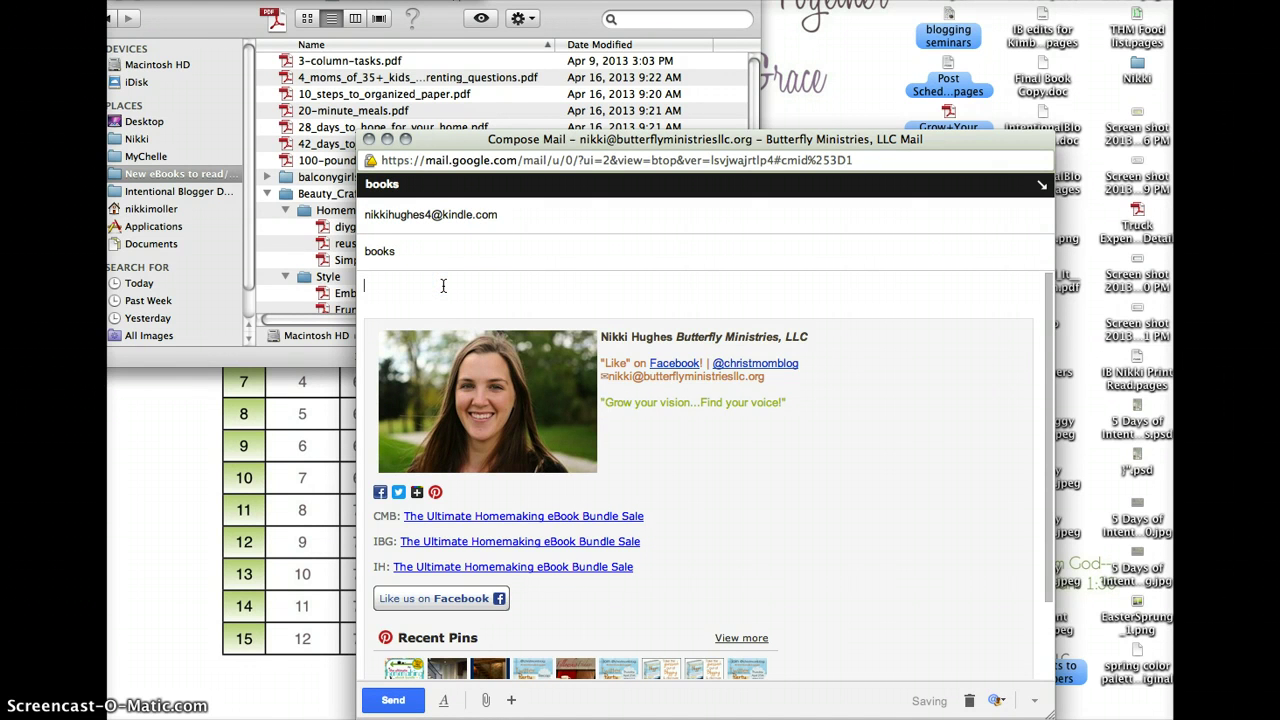
click(436, 279)
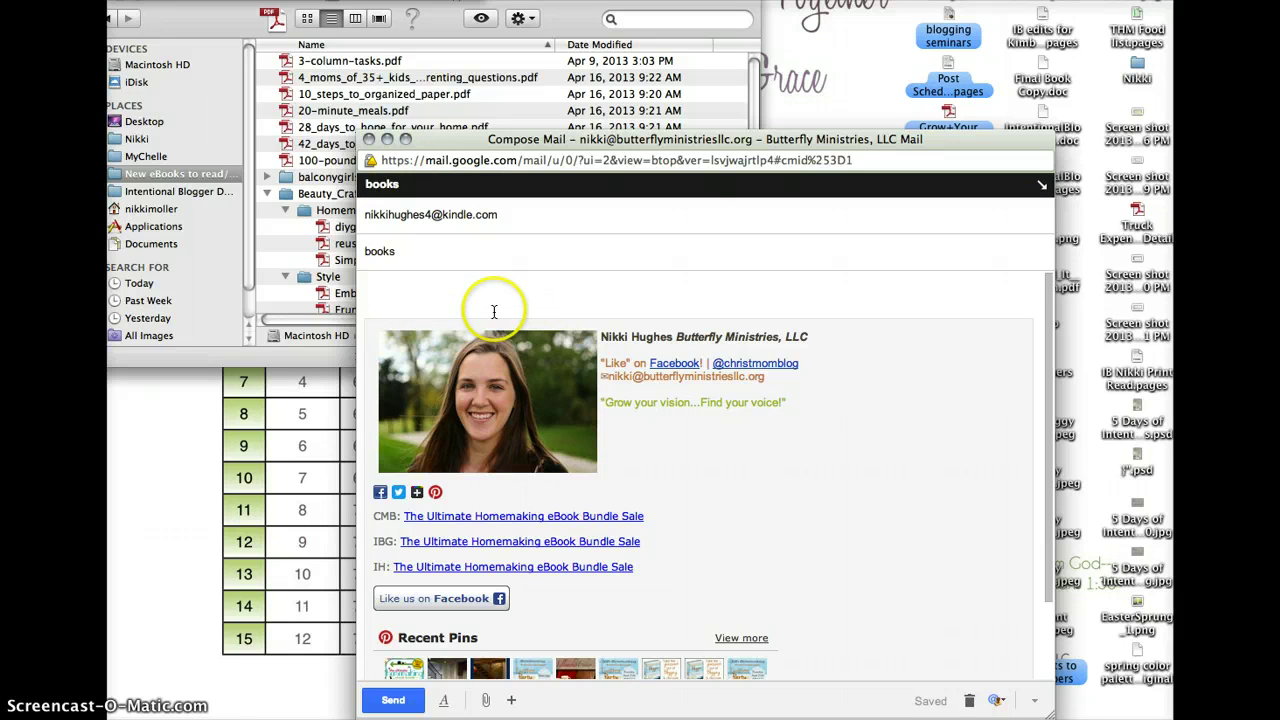
Select the entire signature in the message body and delete it
scroll(558, 336, down, 3)
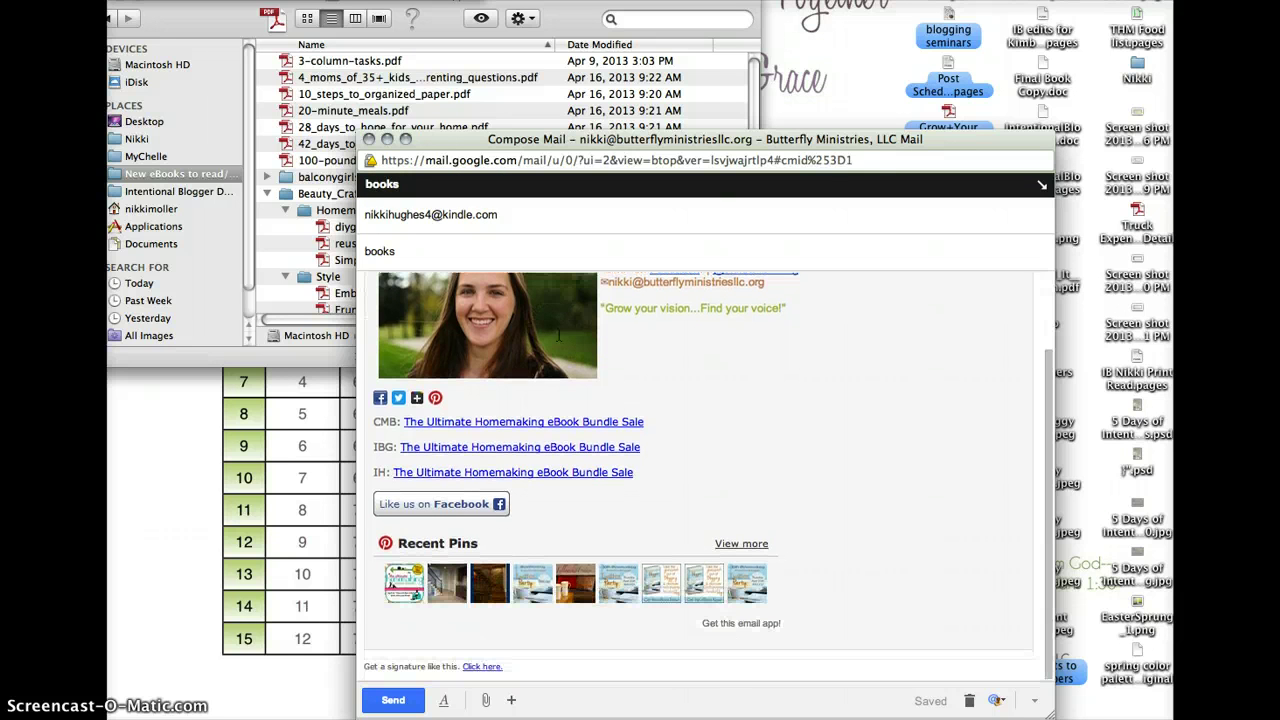
scroll(483, 385, up, 3)
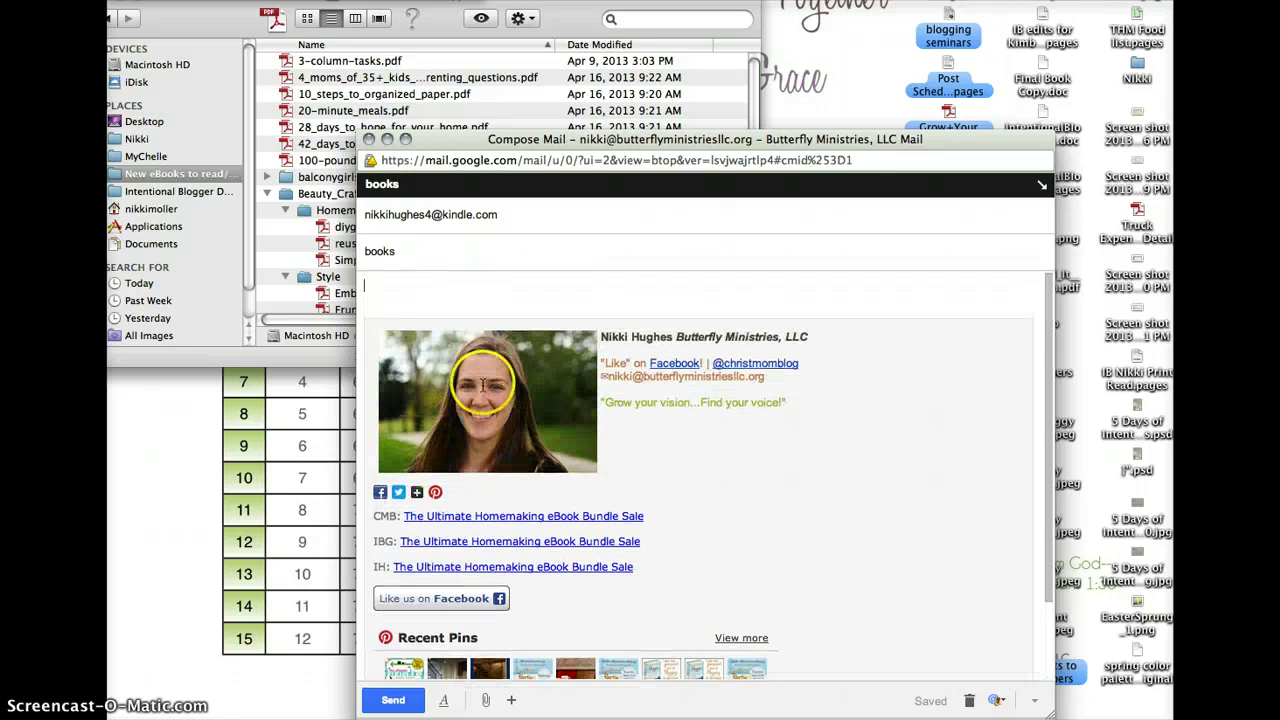
scroll(556, 424, down, 2)
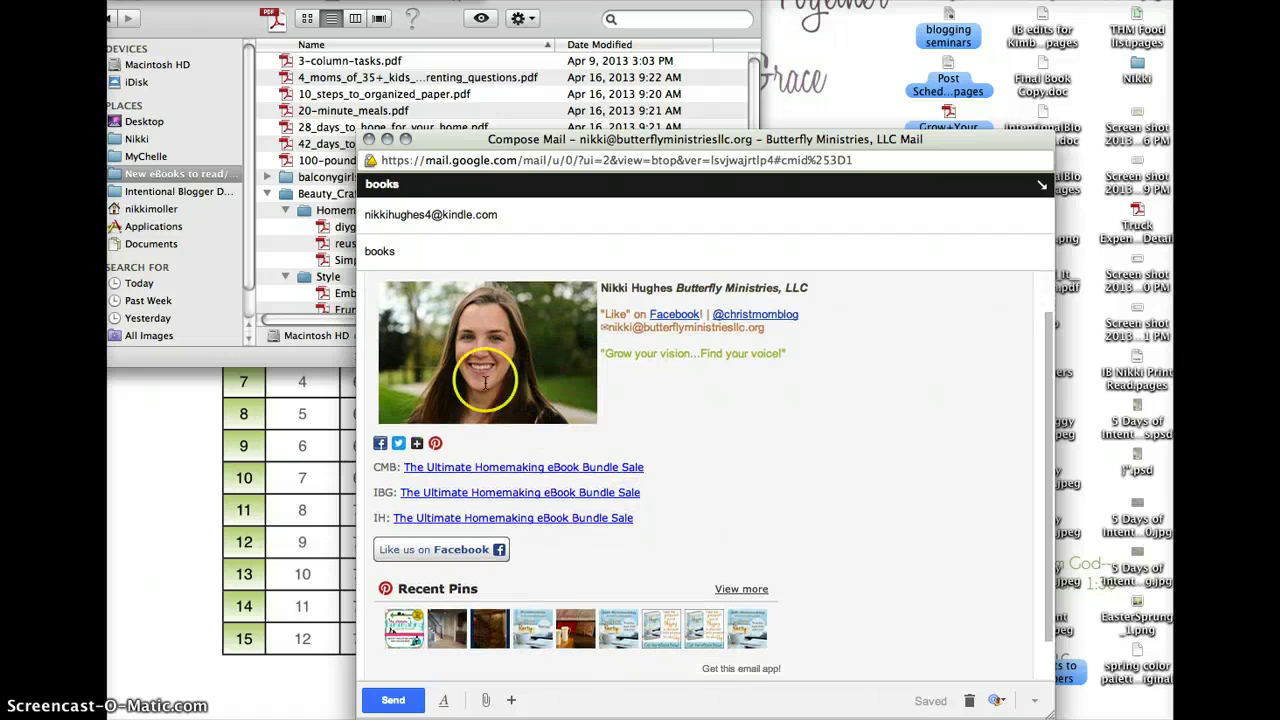
scroll(520, 383, up, 2)
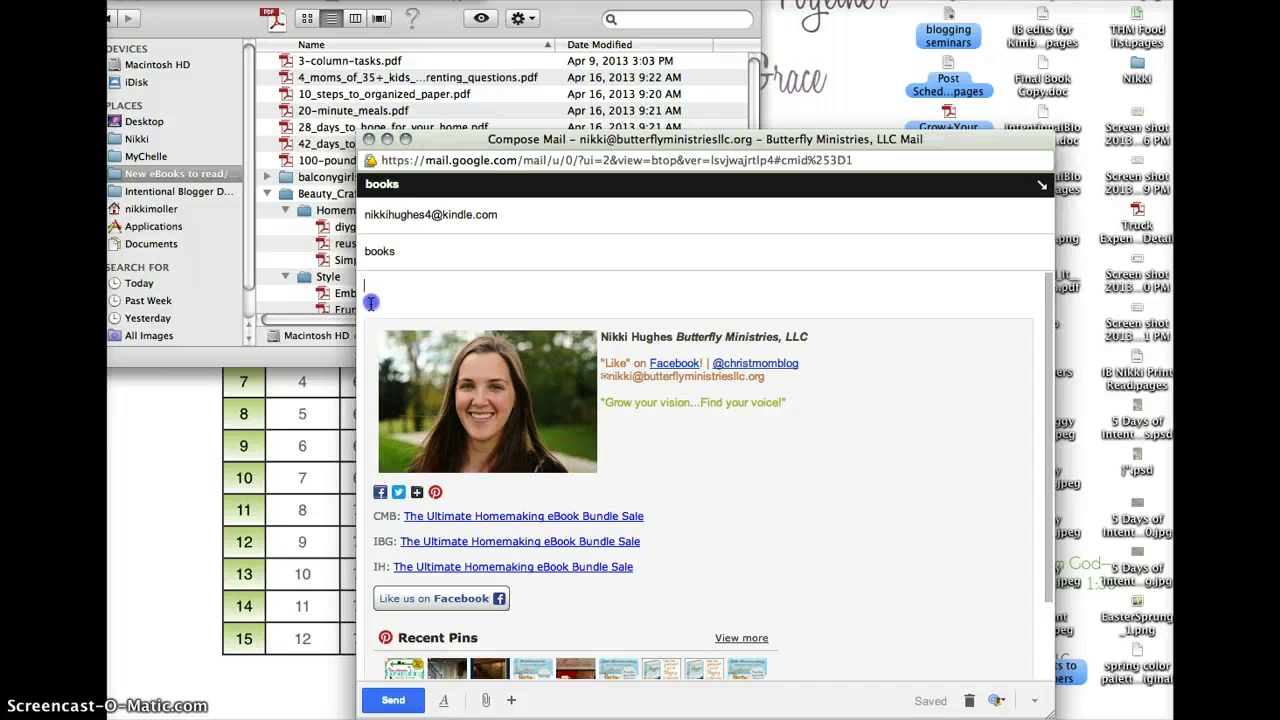
mouse_move(371, 296)
mouse_down()
mouse_move(626, 402)
mouse_move(706, 470)
mouse_move(799, 656)
mouse_move(843, 706)
mouse_up()
key(BackSpace)
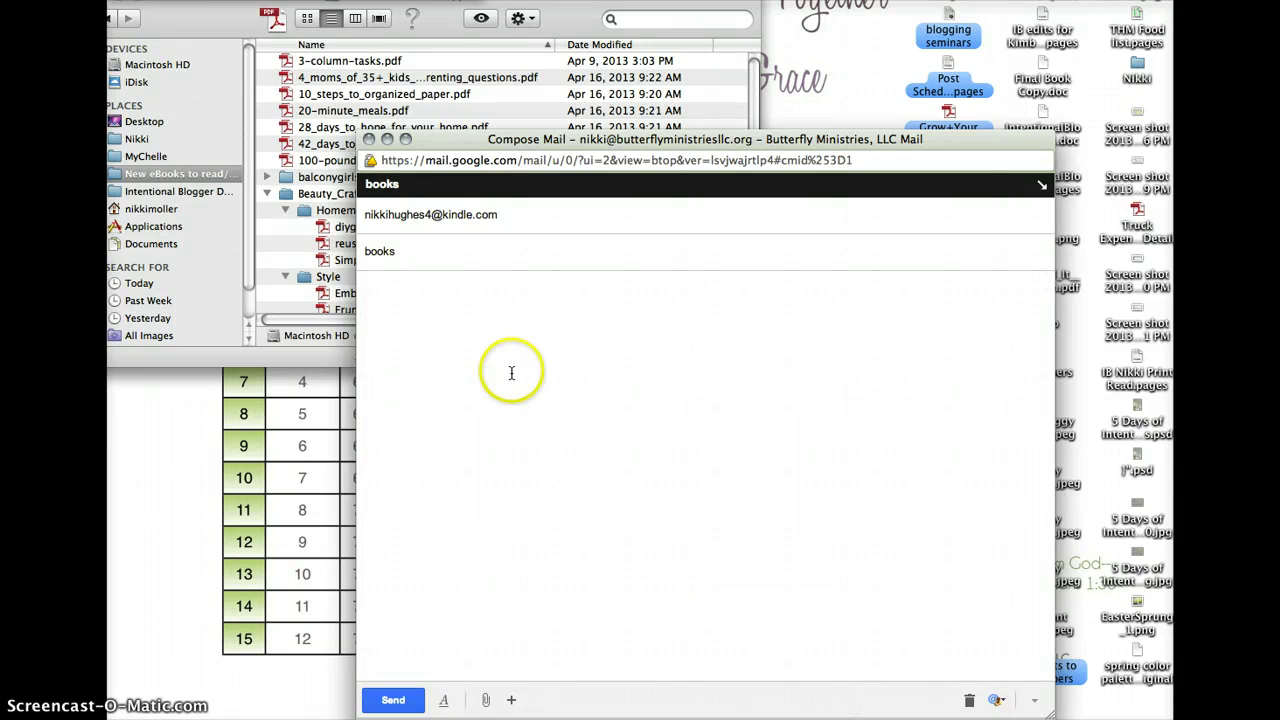
Drag diyguide.pdf and two other Homemade Beauty PDFs from Finder into the draft
click(328, 161)
scroll(340, 162, down, 3)
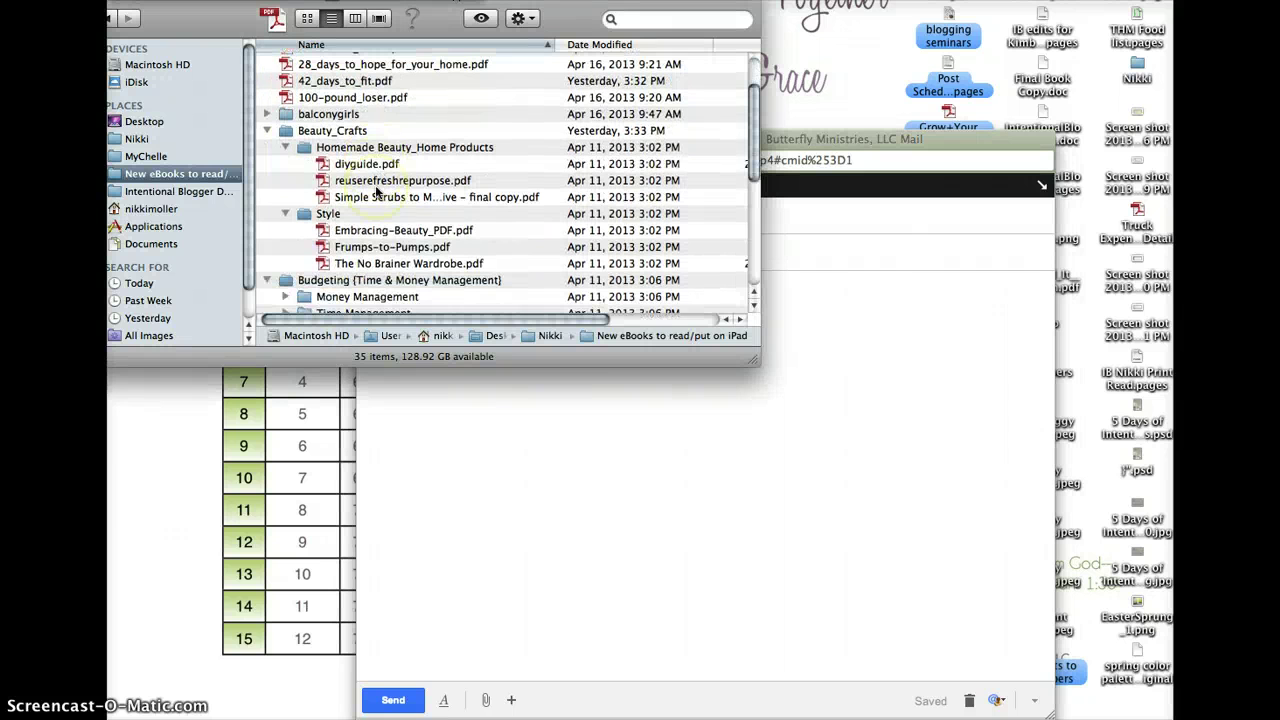
click(356, 164)
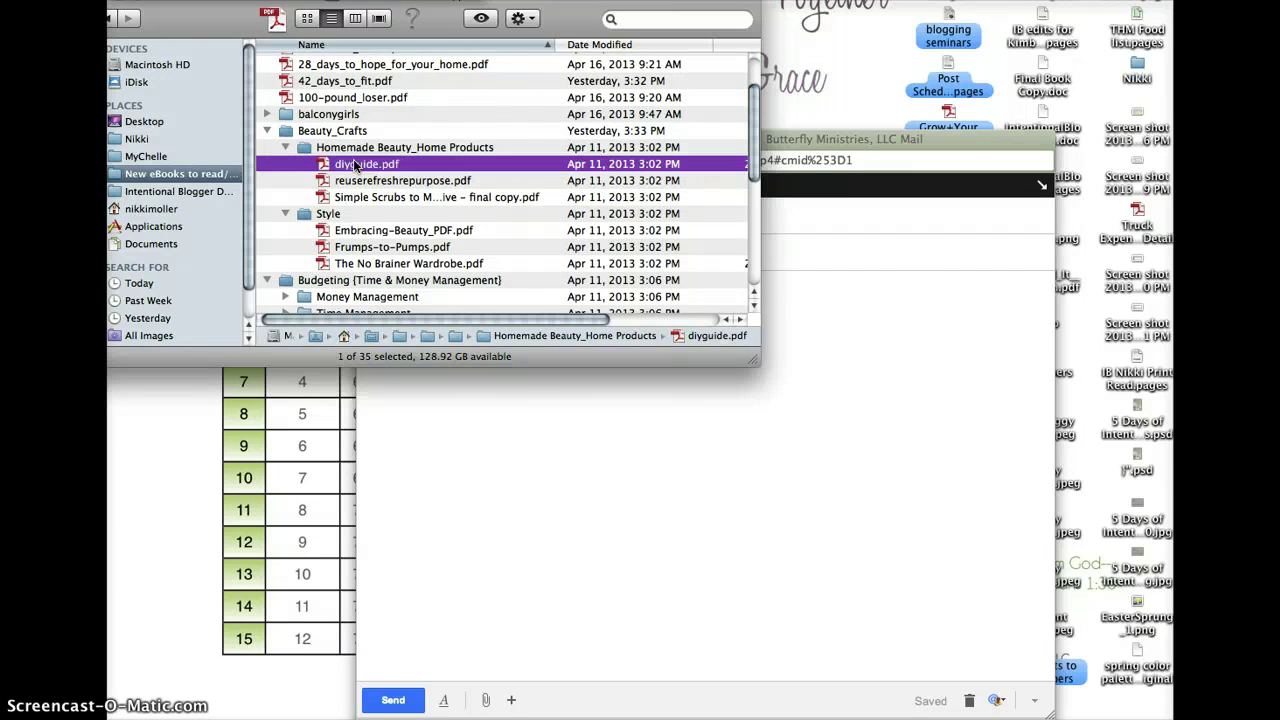
key(shift+Down)
key(shift+Down)
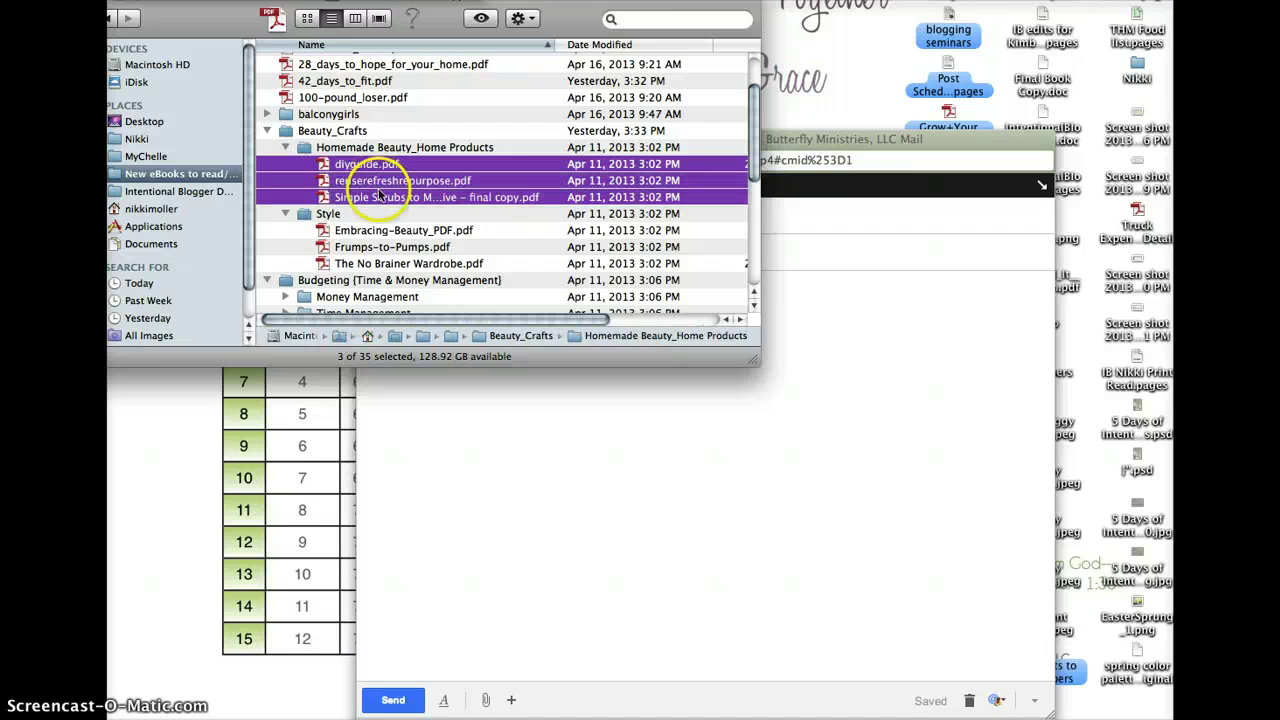
drag(380, 195, 540, 517)
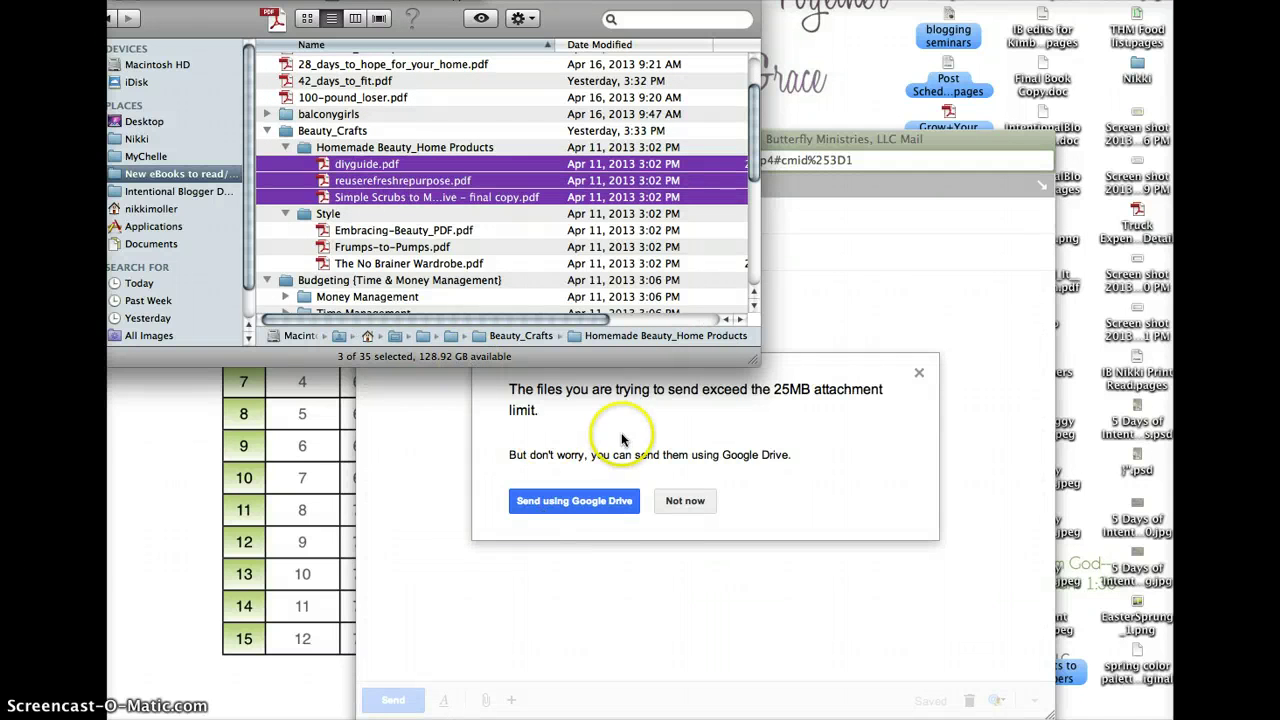
Dismiss the 25MB attachment limit warning and select only diyguide.pdf in Finder
click(919, 372)
click(919, 372)
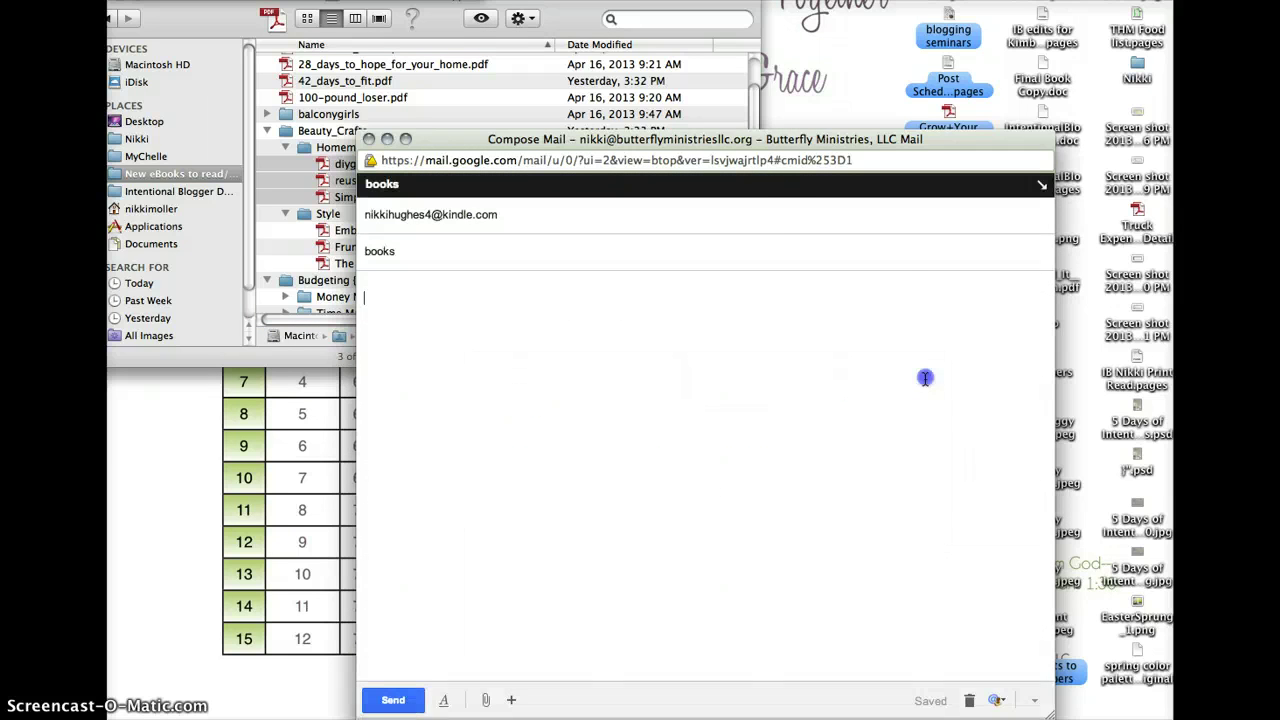
click(232, 360)
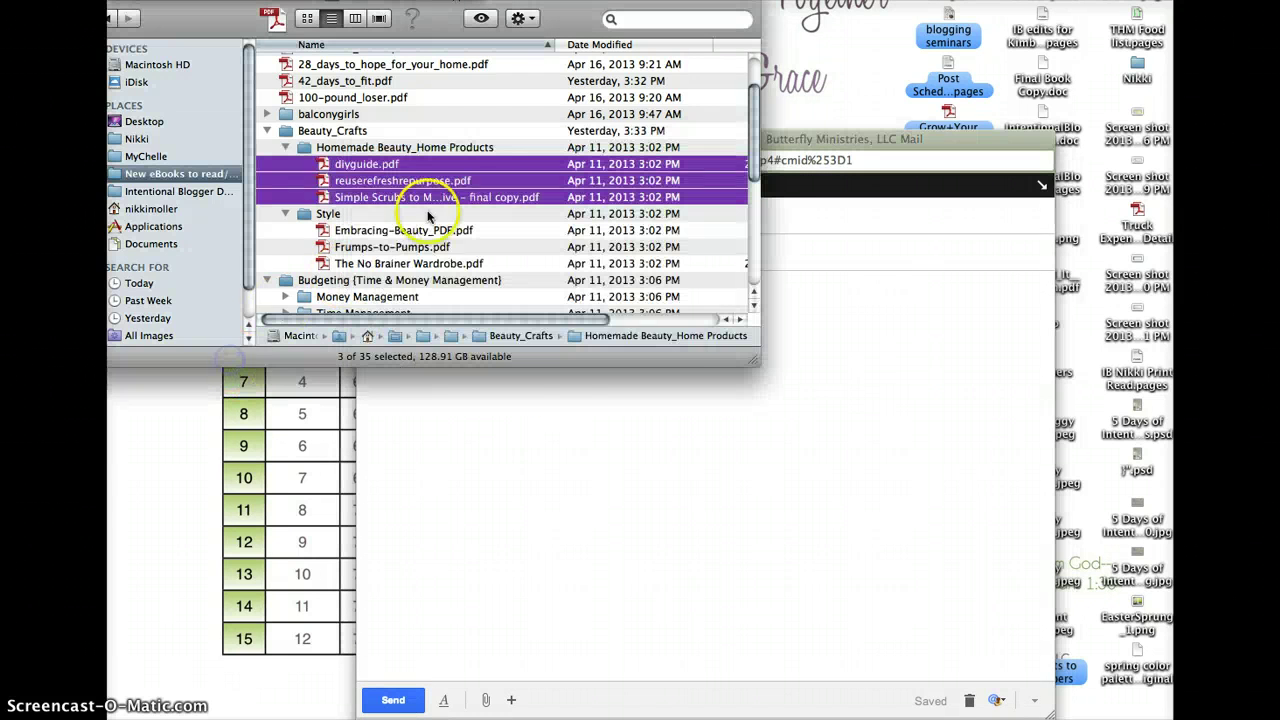
click(388, 168)
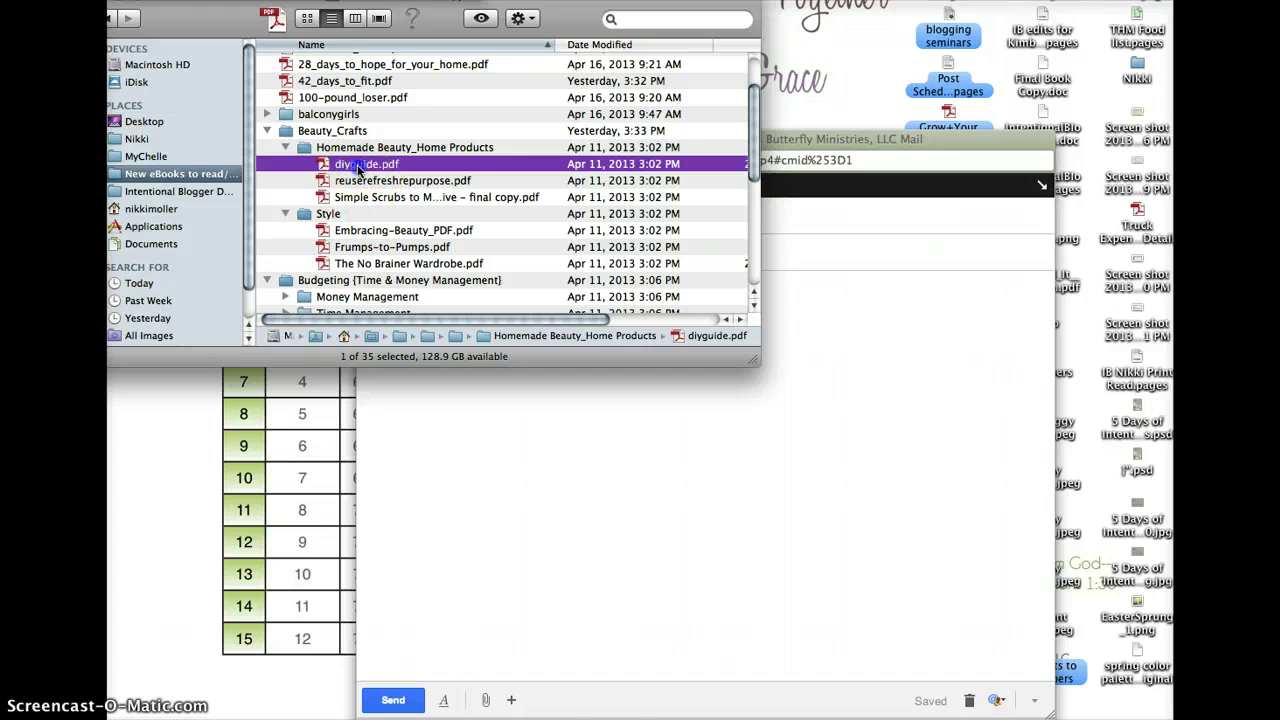
Attach diyguide.pdf, remove it, then attach reusefreshrepurpose.pdf to the 'books' draft instead
drag(358, 168, 526, 484)
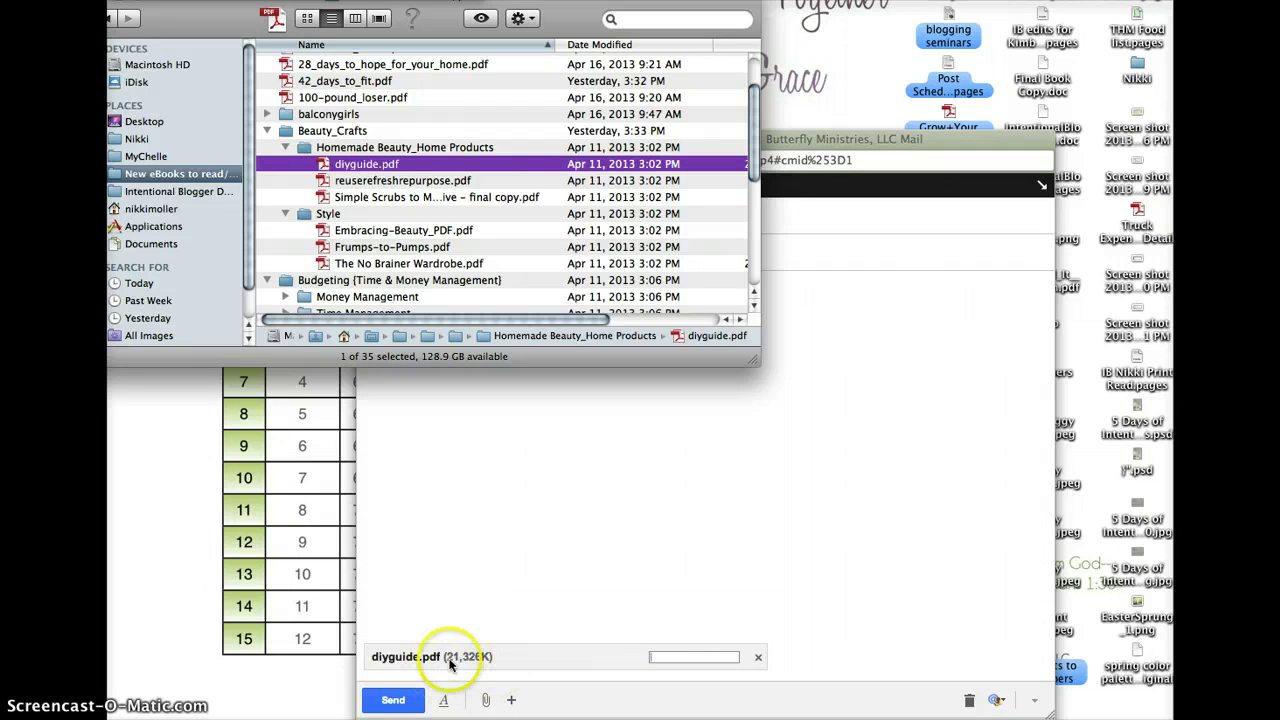
click(758, 660)
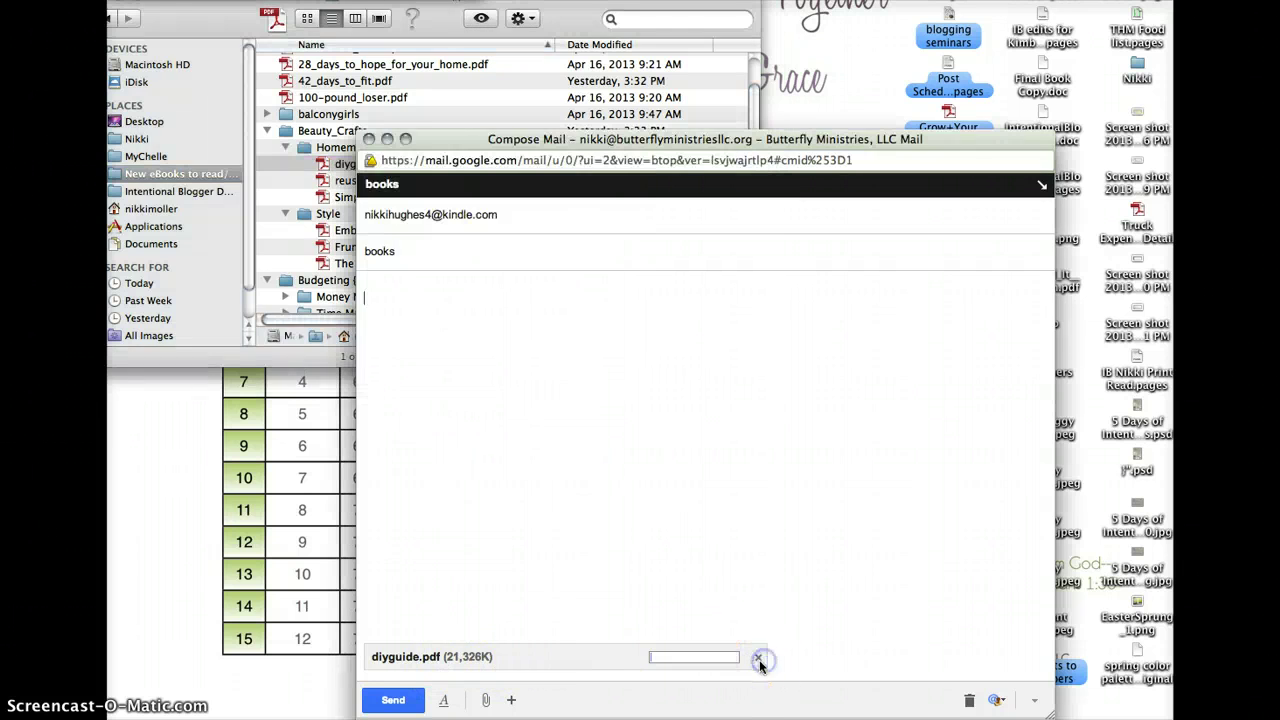
click(300, 358)
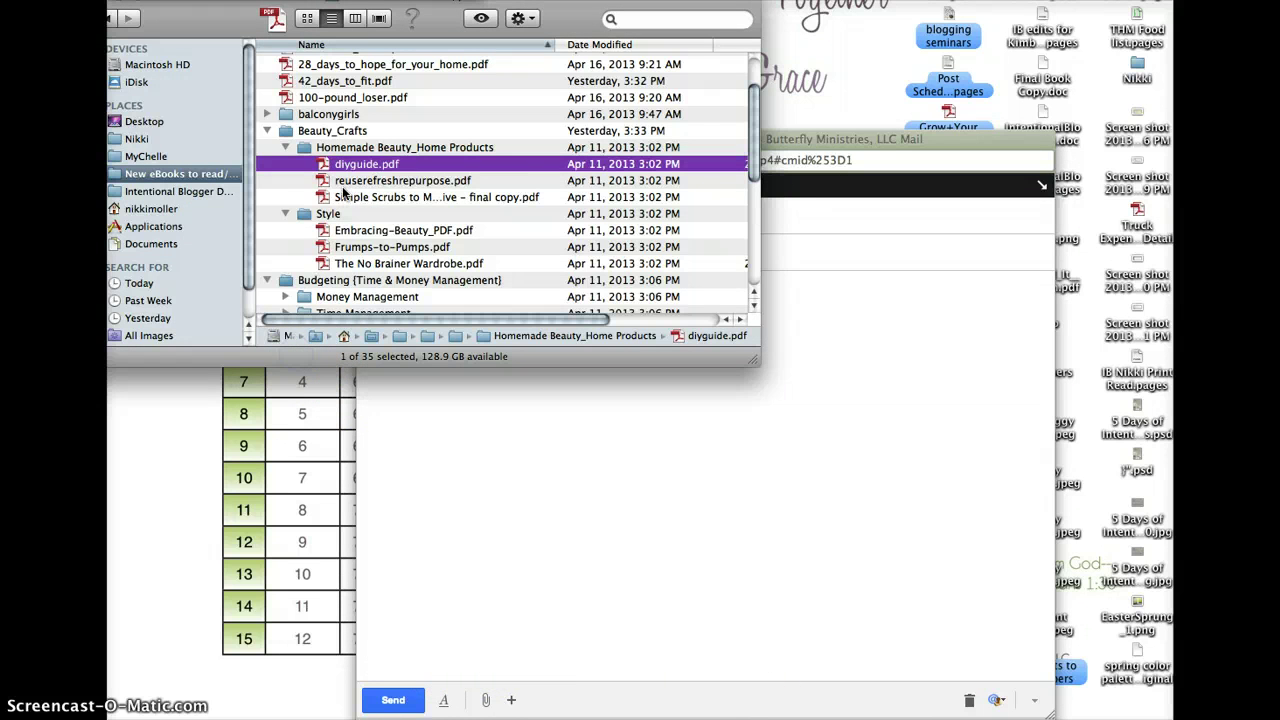
drag(360, 181, 500, 469)
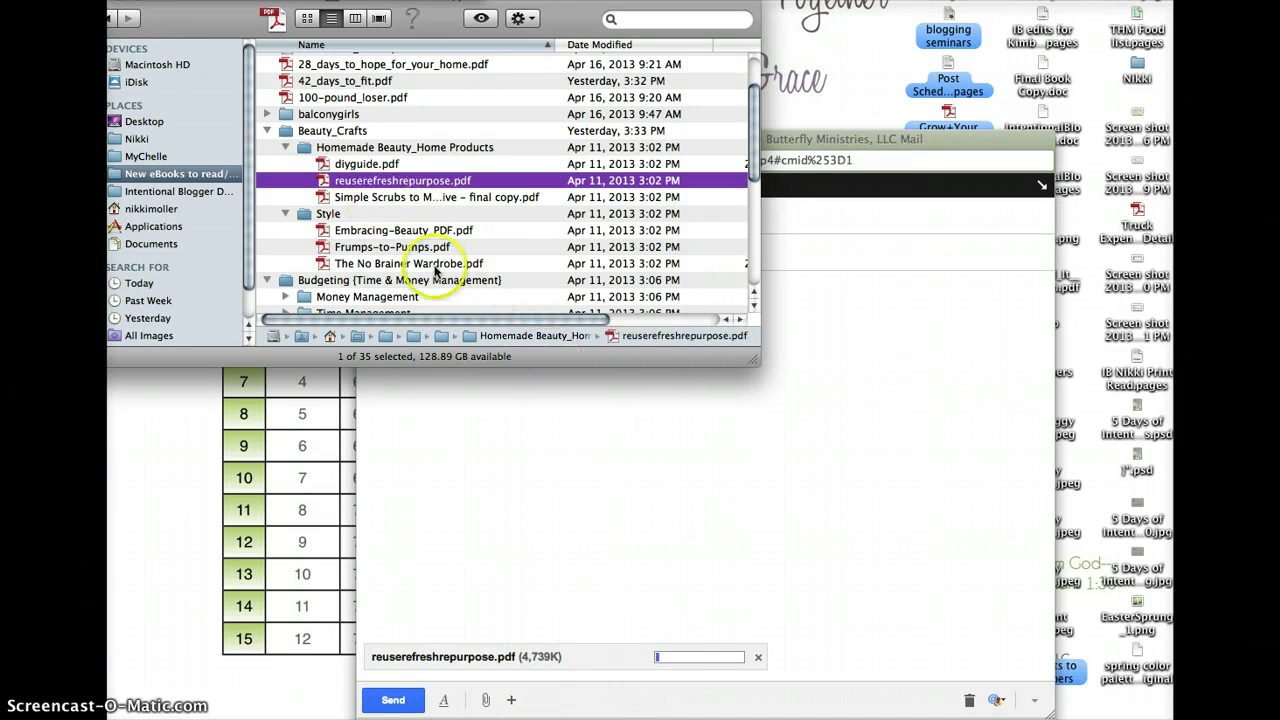
click(489, 486)
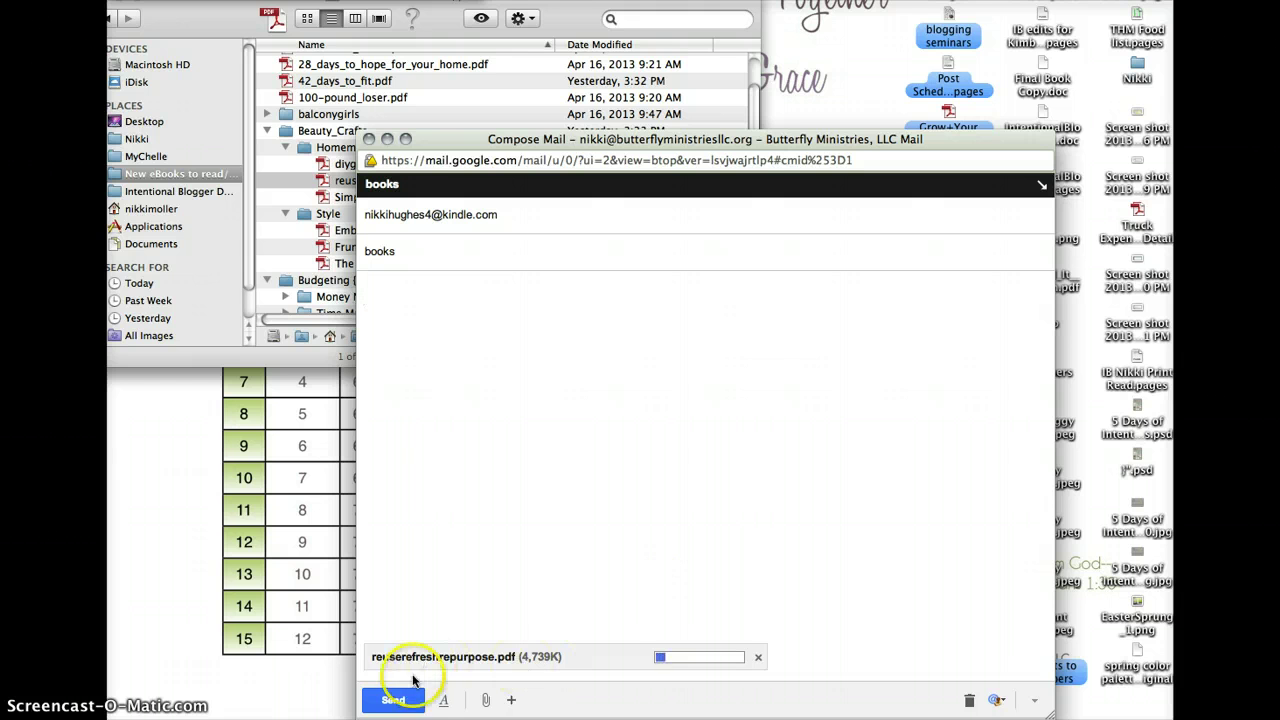
Send the 'books' email once the PDF upload finishes, then close the compose window
click(397, 702)
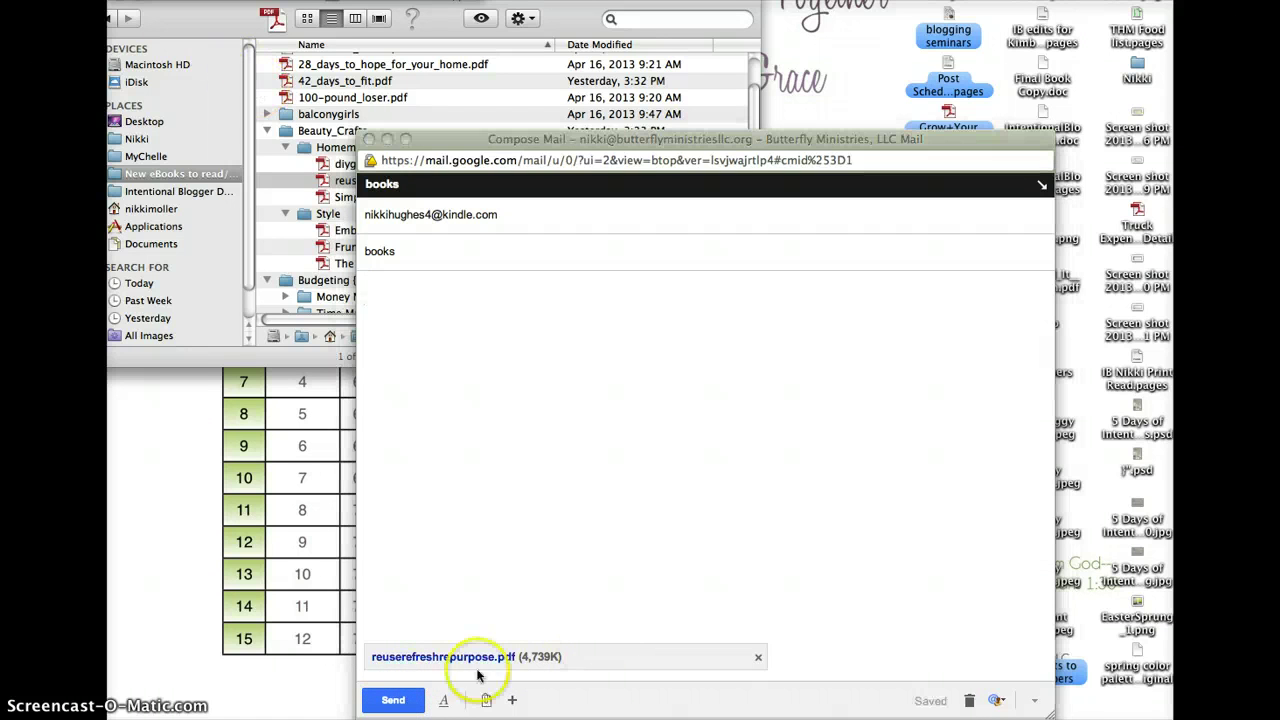
click(397, 702)
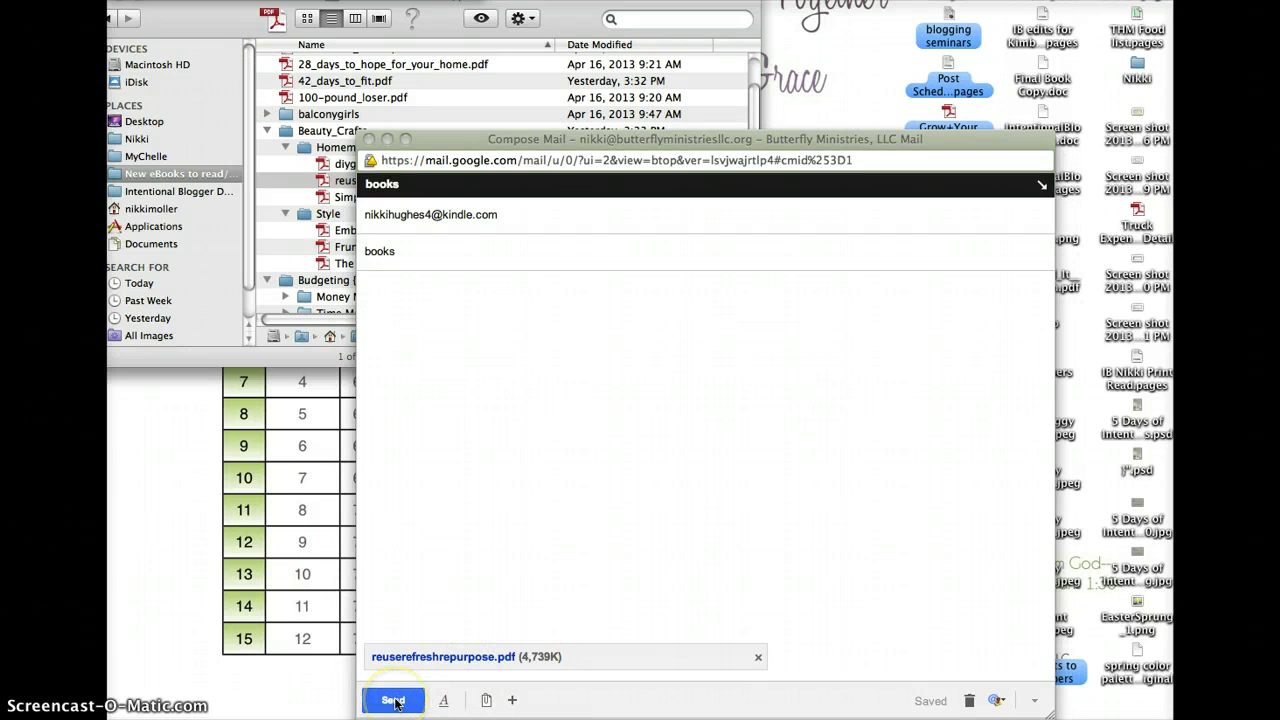
click(397, 702)
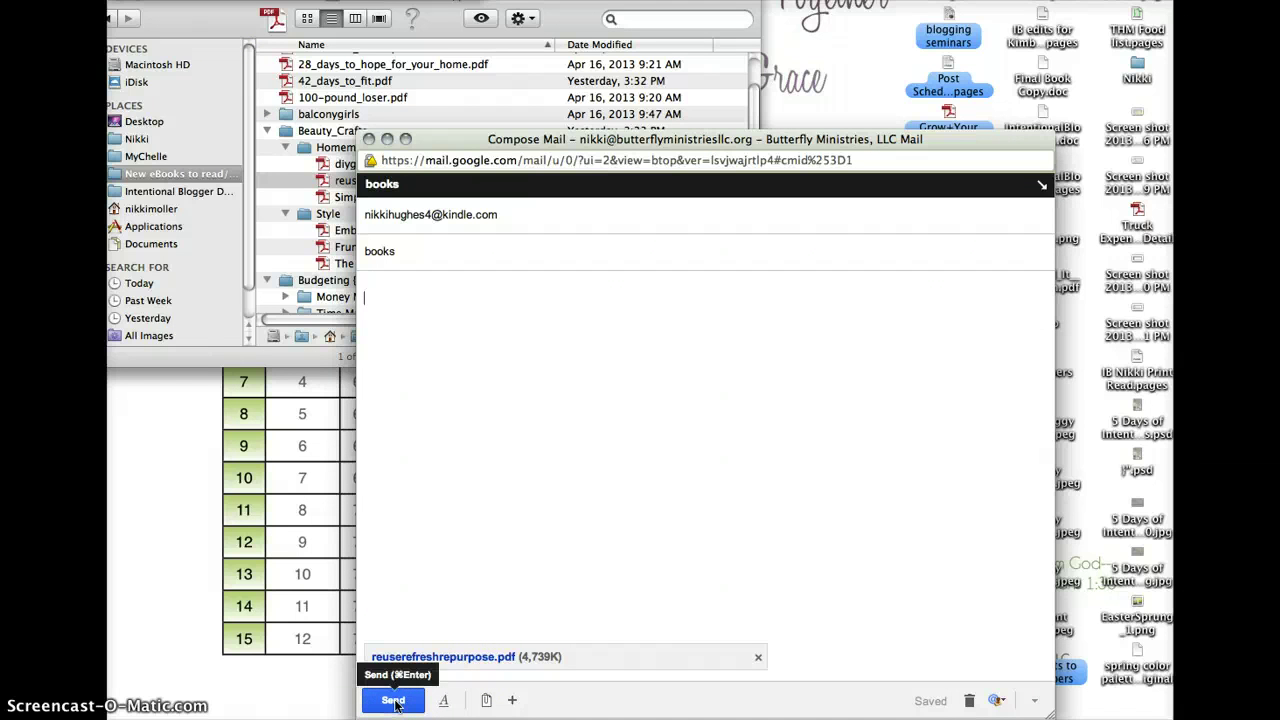
click(397, 702)
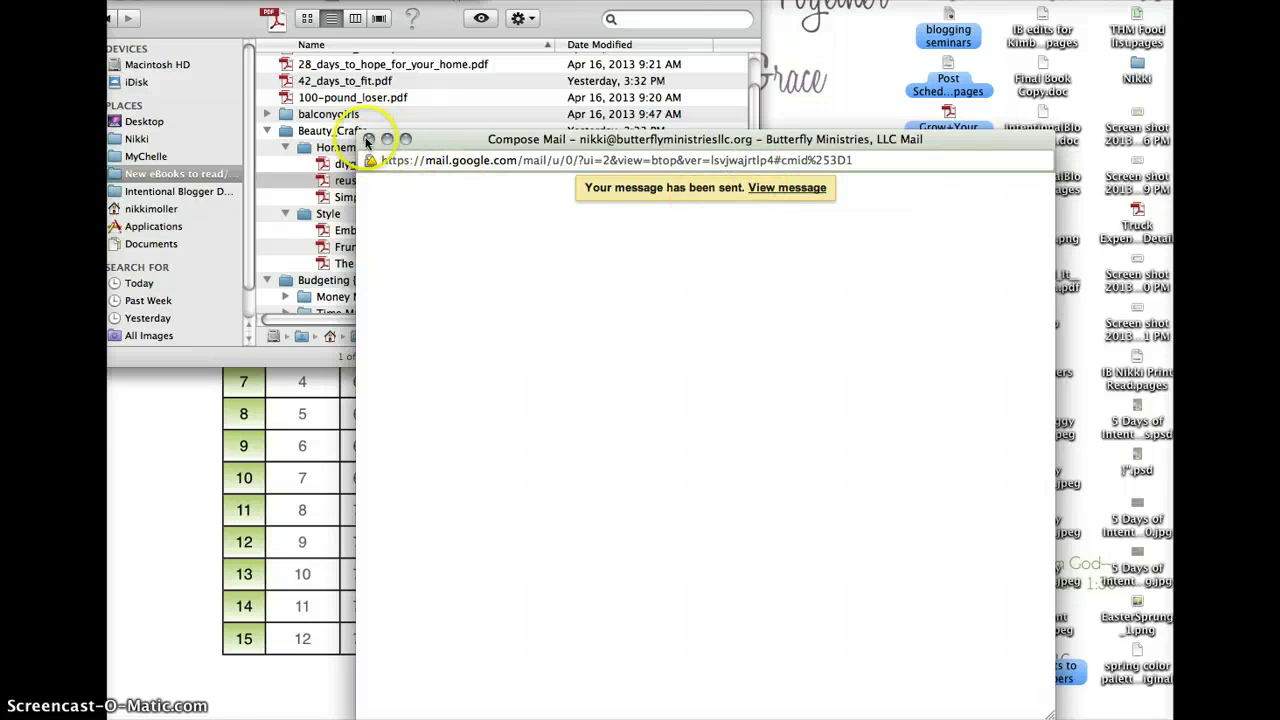
click(367, 139)
drag(214, 18, 262, 67)
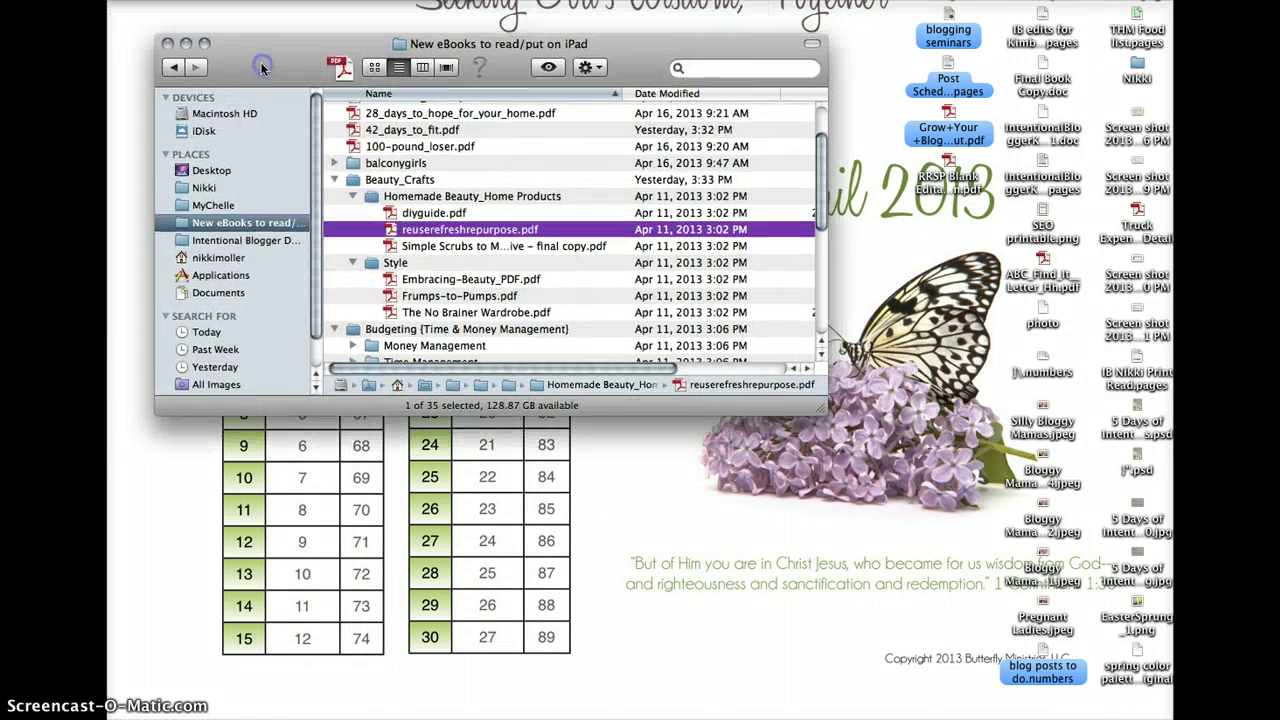
Close the ebooks Finder window and reposition Mail to show the Kindle confirmation message
click(167, 43)
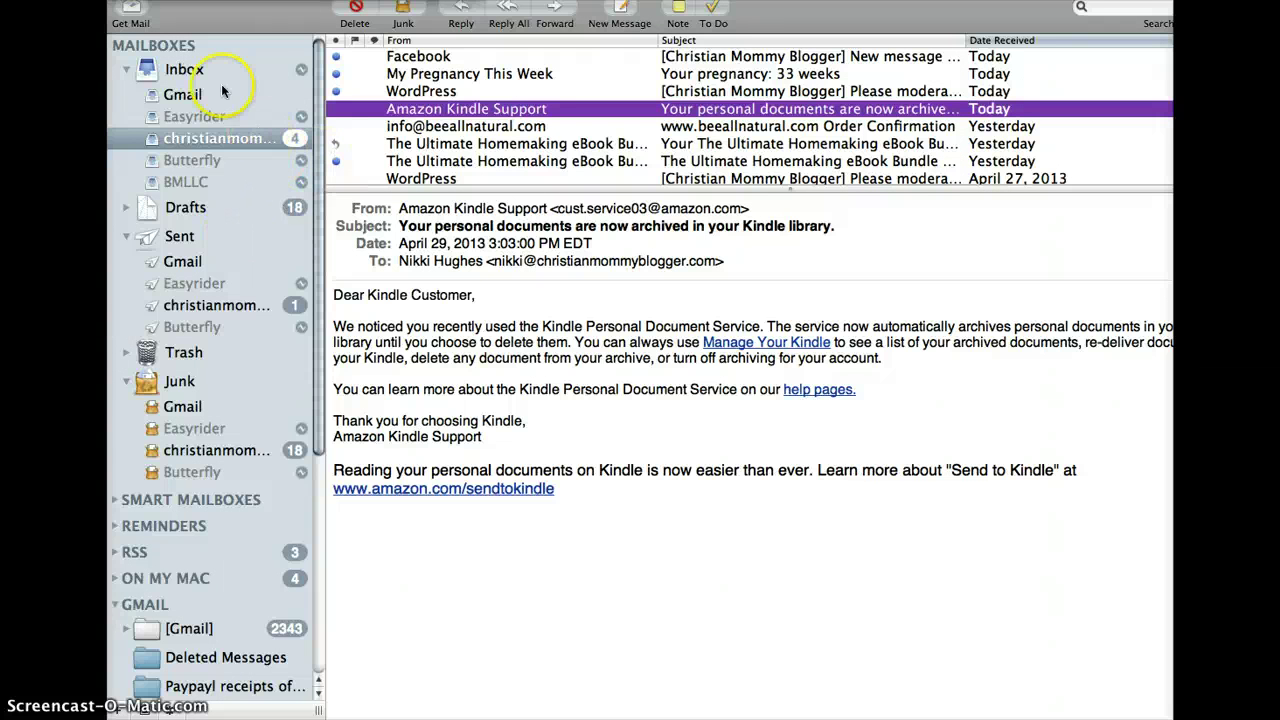
drag(204, 25, 215, 88)
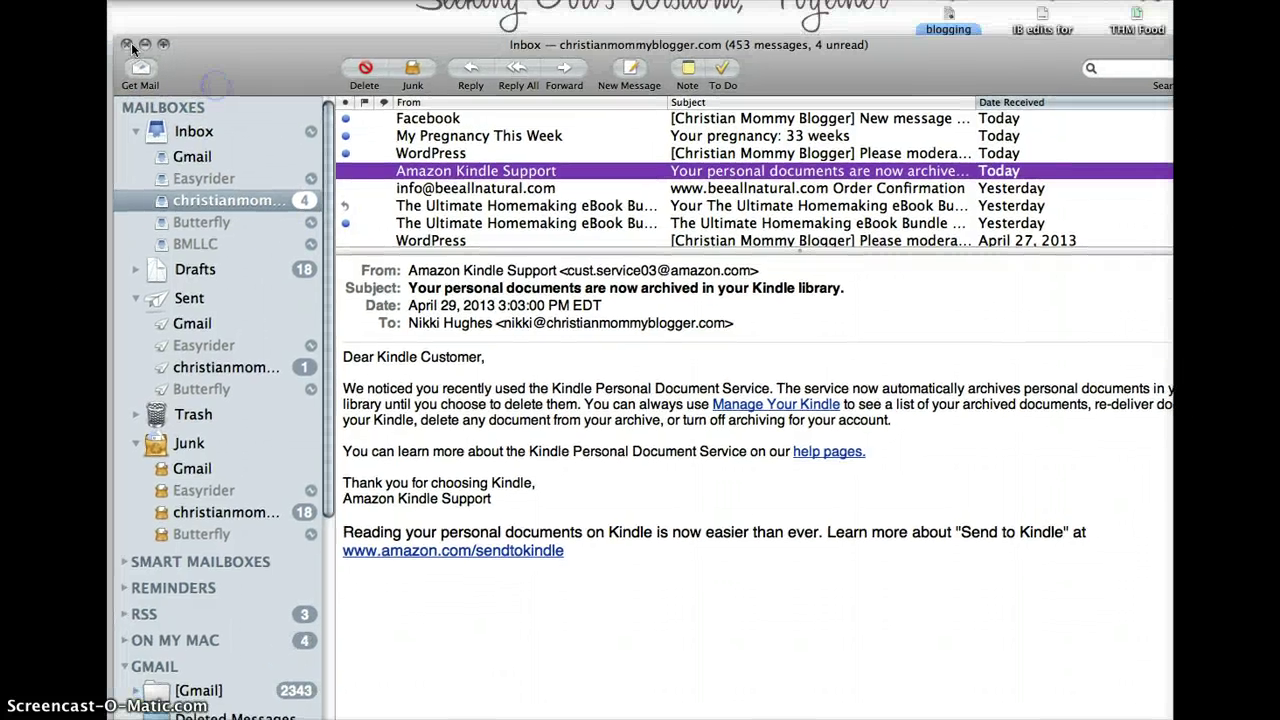